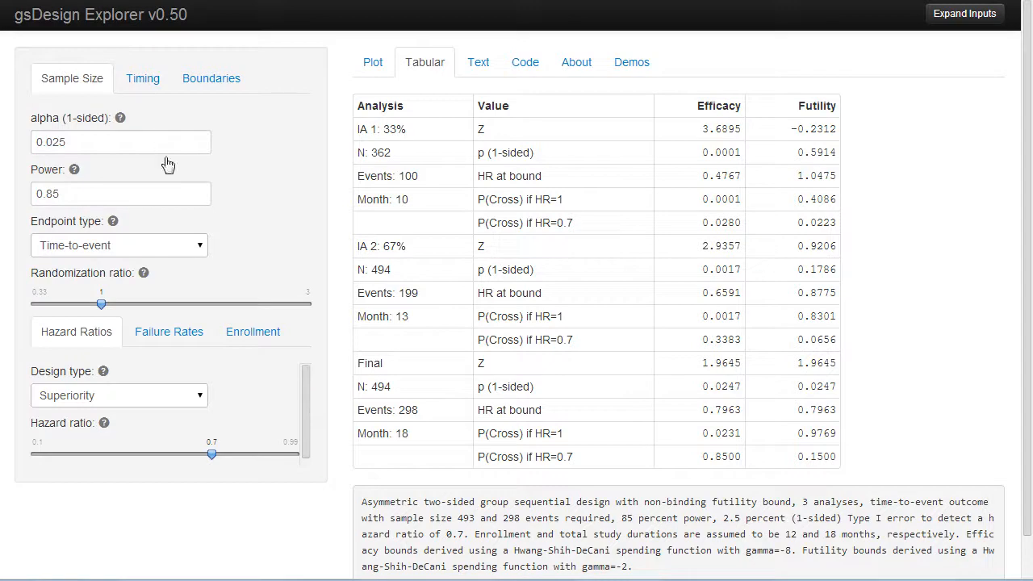
Review the failure rate, timing, boundary, endpoint type and enrollment settings of the design.
{"action": "left_click", "coordinate": [185, 337]}
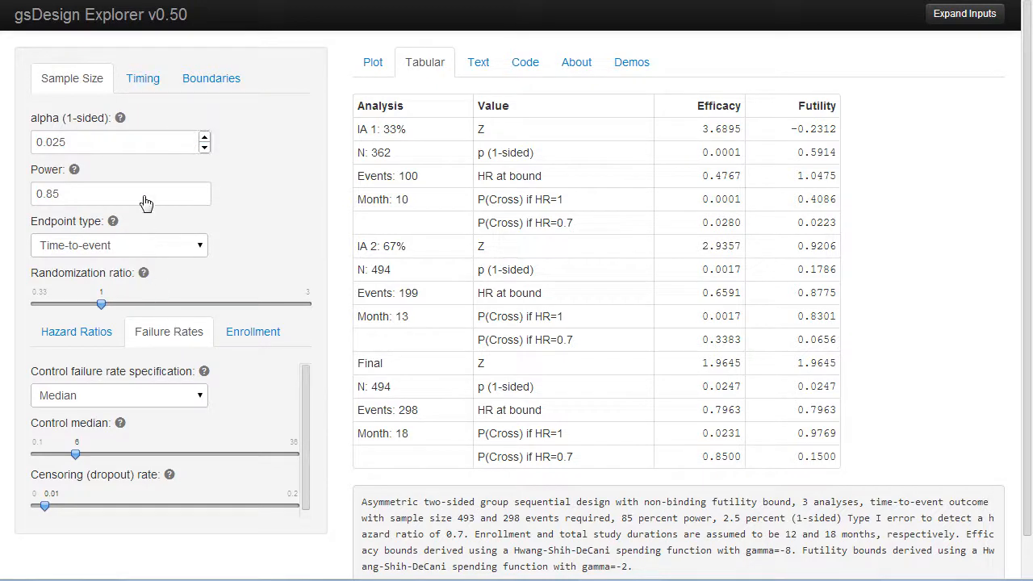
{"action": "left_click", "coordinate": [143, 81]}
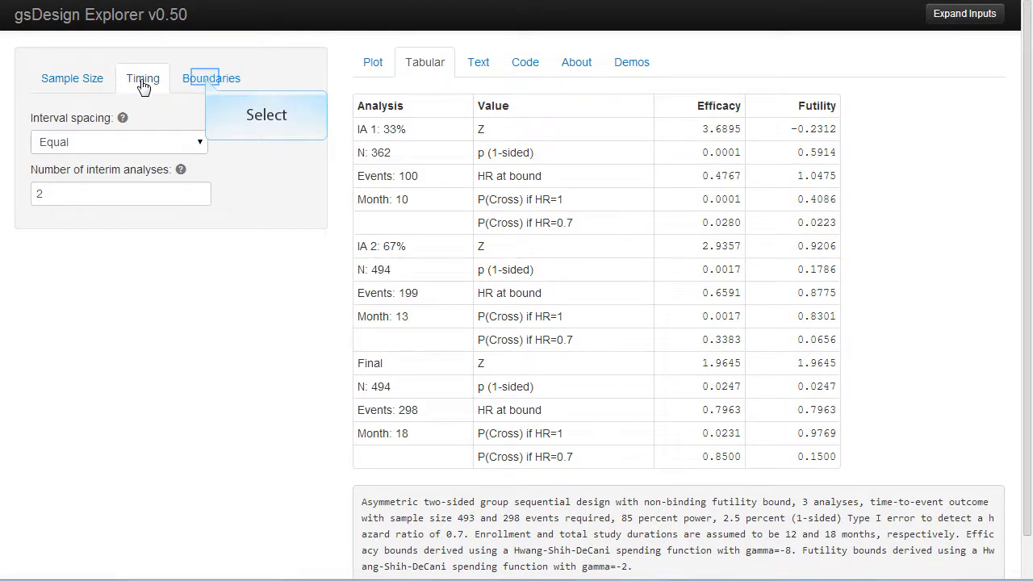
{"action": "left_click", "coordinate": [208, 81]}
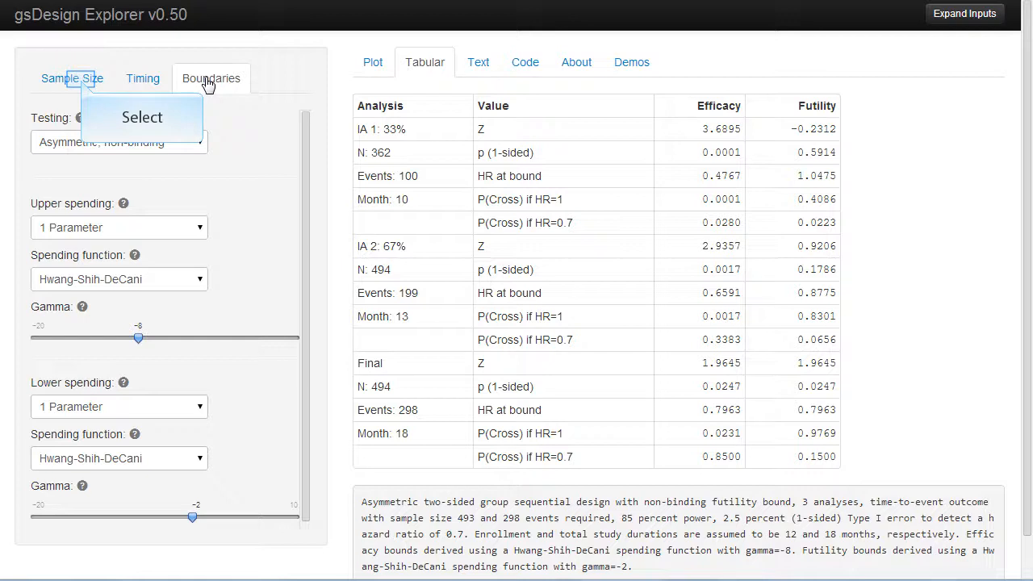
{"action": "left_click", "coordinate": [84, 87]}
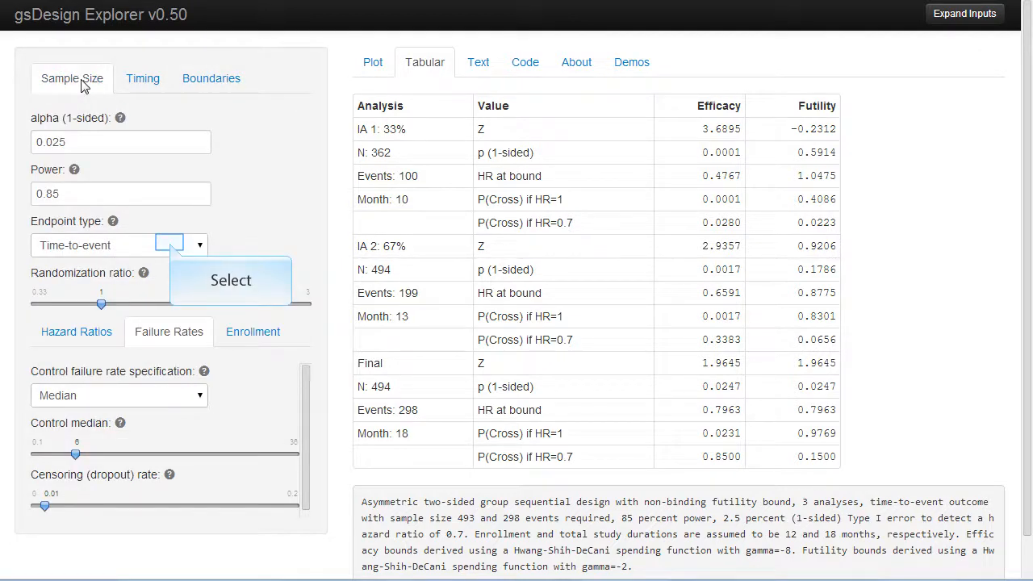
{"action": "left_click", "coordinate": [171, 246]}
{"action": "left_click", "coordinate": [171, 246]}
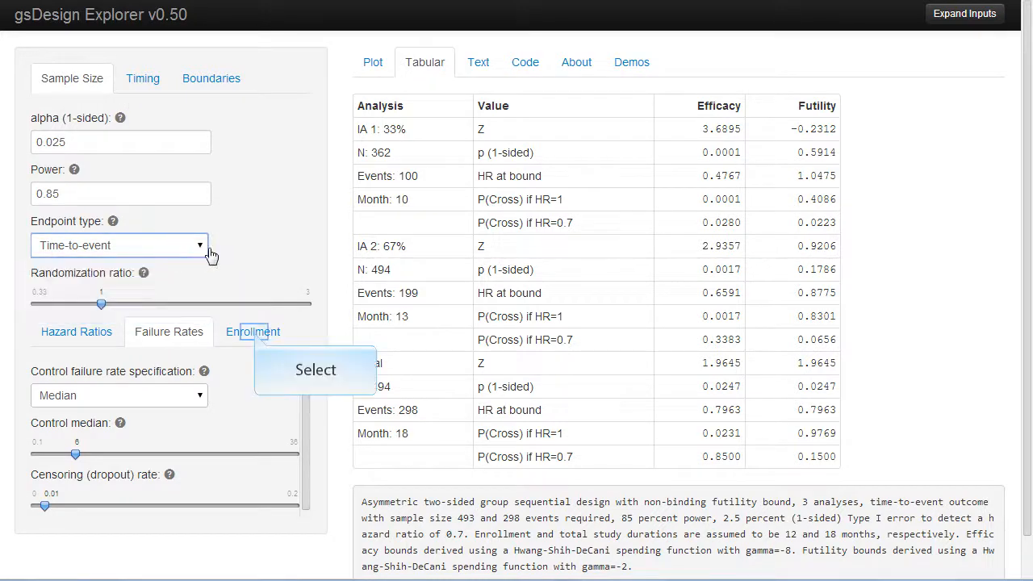
{"action": "left_click", "coordinate": [255, 334]}
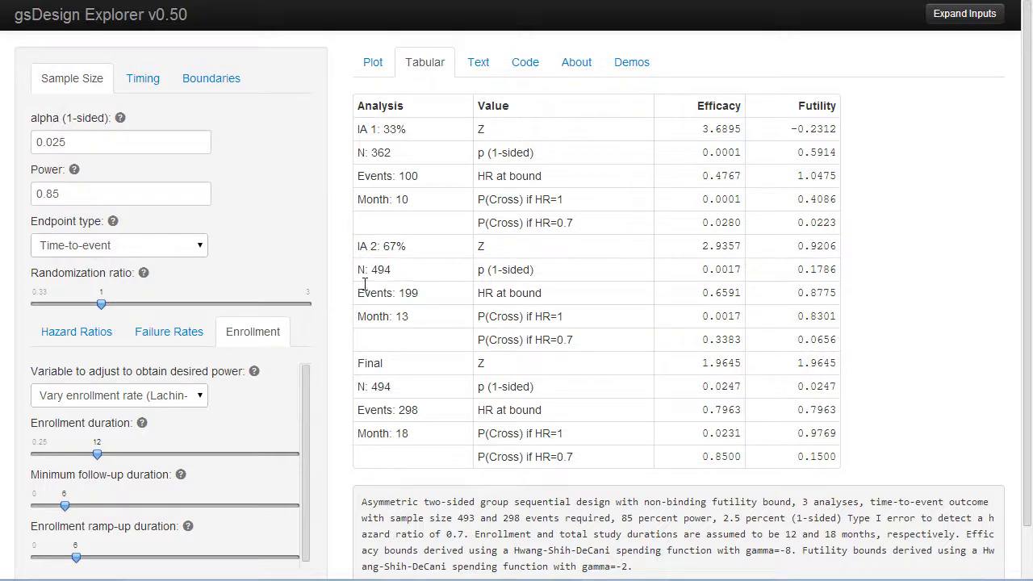
Examine the sample size and number of events at the first interim and final analyses in the results table.
{"action": "left_click_drag", "start_coordinate": [406, 131], "coordinate": [387, 133]}
{"action": "left_click_drag", "start_coordinate": [397, 177], "coordinate": [425, 171]}
{"action": "left_click_drag", "start_coordinate": [396, 410], "coordinate": [427, 410]}
{"action": "left_click_drag", "start_coordinate": [372, 153], "coordinate": [395, 153]}
{"action": "left_click_drag", "start_coordinate": [372, 387], "coordinate": [394, 386]}
Set the enrollment duration to 36 and the power-adjusting variable to vary enrollment duration (Kim-Tsiatis), checking the month of the final analysis.
{"action": "left_click_drag", "start_coordinate": [98, 458], "coordinate": [232, 459]}
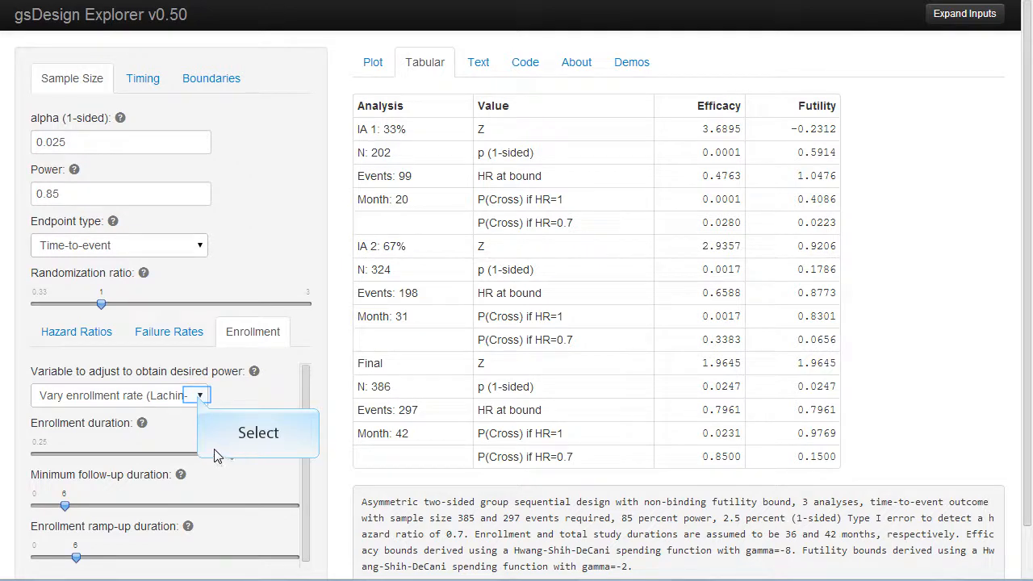
{"action": "left_click", "coordinate": [199, 396]}
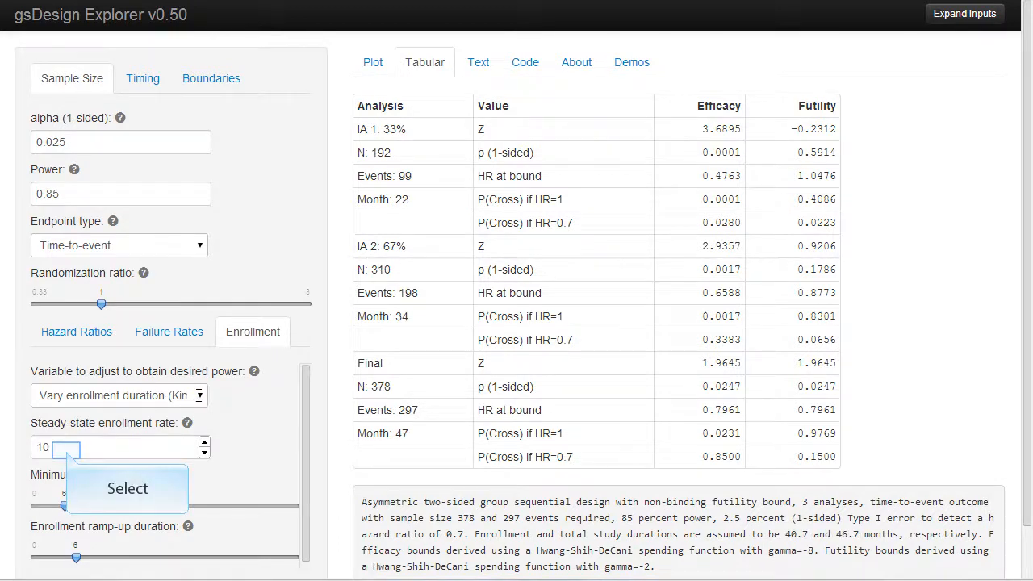
{"action": "left_click", "coordinate": [67, 450]}
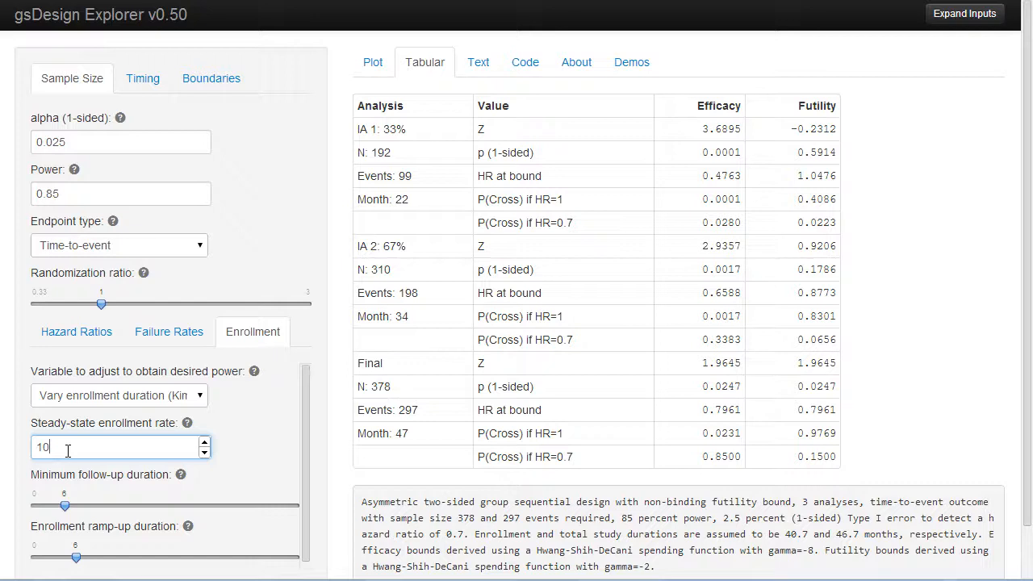
{"action": "double_click", "coordinate": [402, 433]}
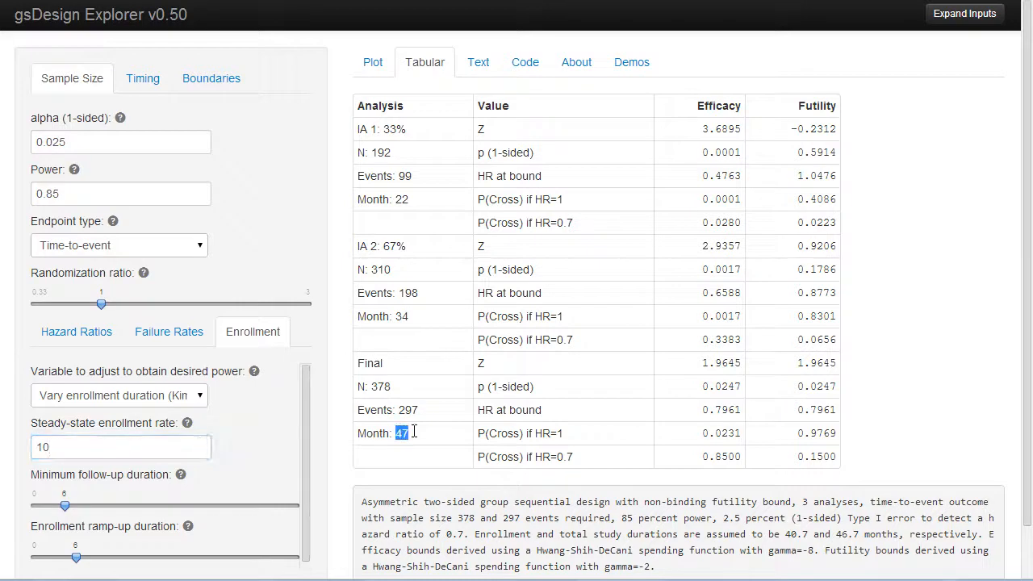
Switch the power-adjusting variable to Lachin-Foulkes and back to Kim-Tsiatis, and set the minimum follow-up duration to about 22.8.
{"action": "left_click", "coordinate": [176, 395]}
{"action": "left_click", "coordinate": [176, 421]}
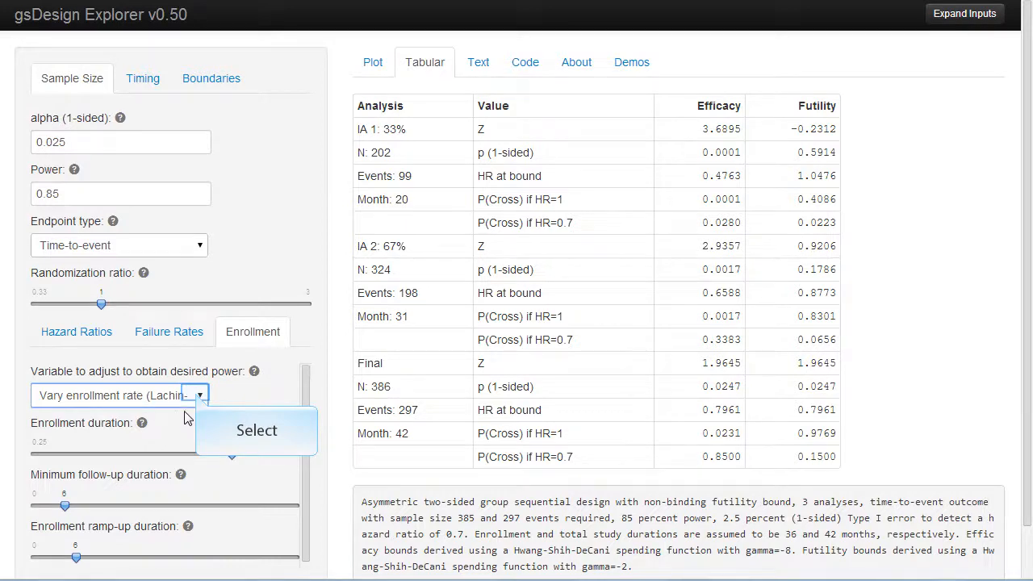
{"action": "left_click", "coordinate": [198, 397]}
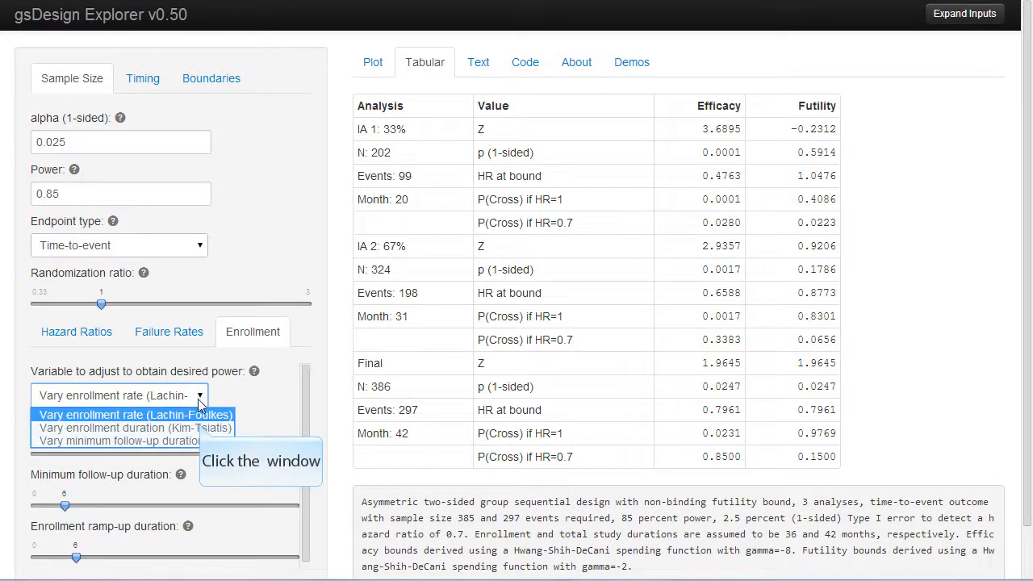
{"action": "left_click", "coordinate": [202, 415]}
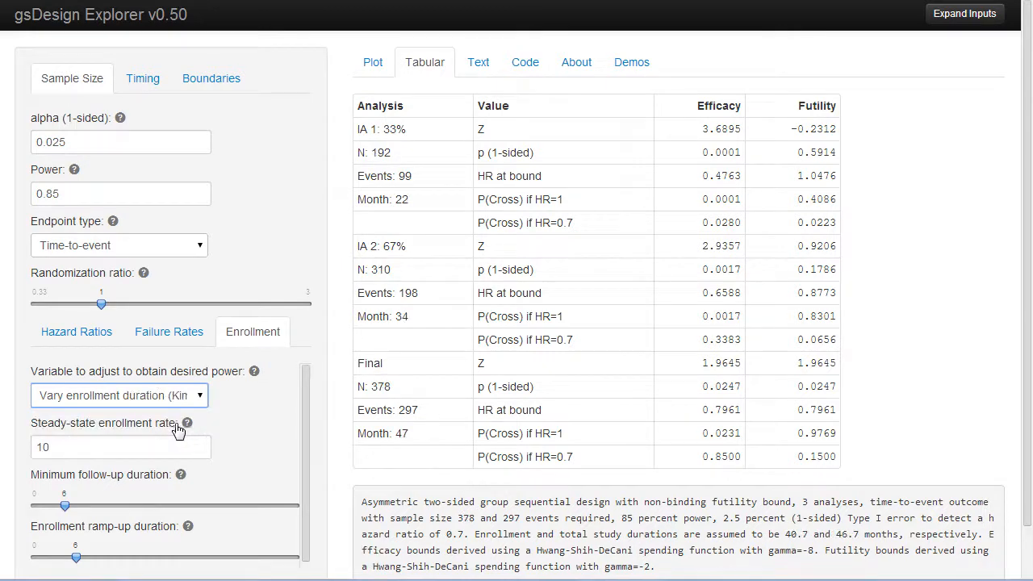
{"action": "left_click_drag", "start_coordinate": [65, 506], "coordinate": [159, 505]}
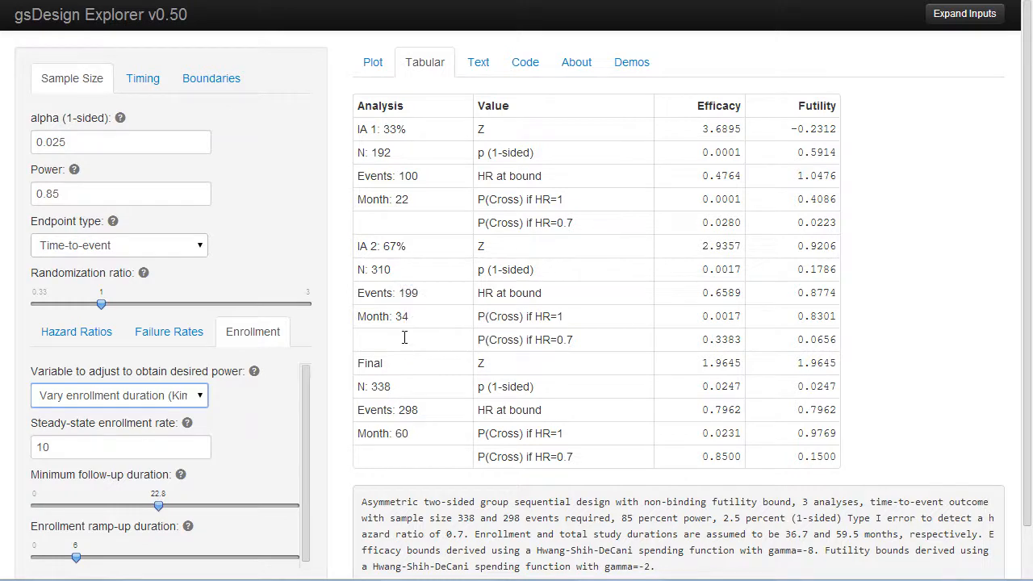
{"action": "left_click", "coordinate": [408, 293]}
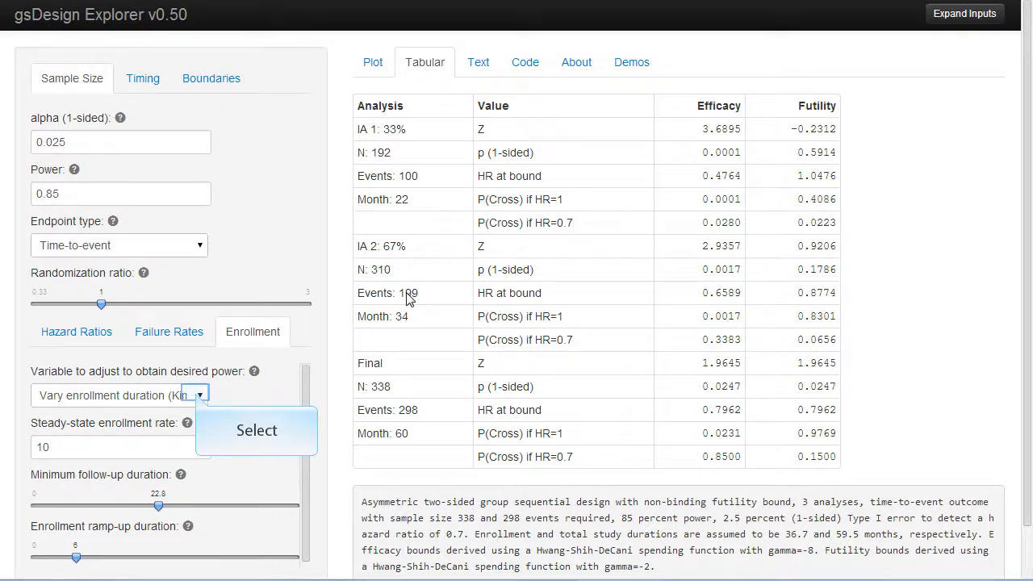
Set the variable to adjust for the desired power to vary minimum follow-up duration.
{"action": "left_click", "coordinate": [198, 399]}
{"action": "left_click", "coordinate": [192, 441]}
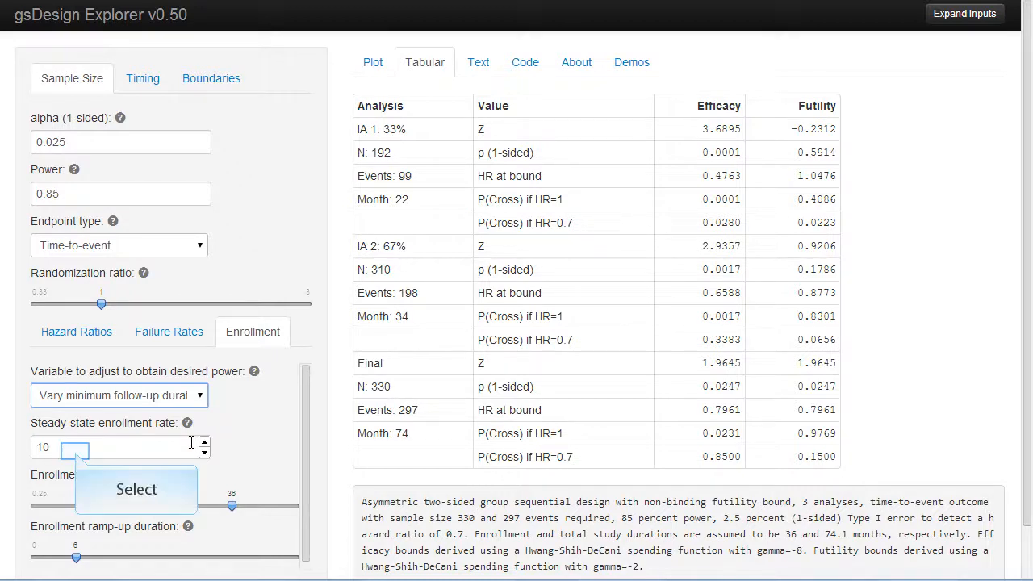
{"action": "left_click", "coordinate": [77, 453]}
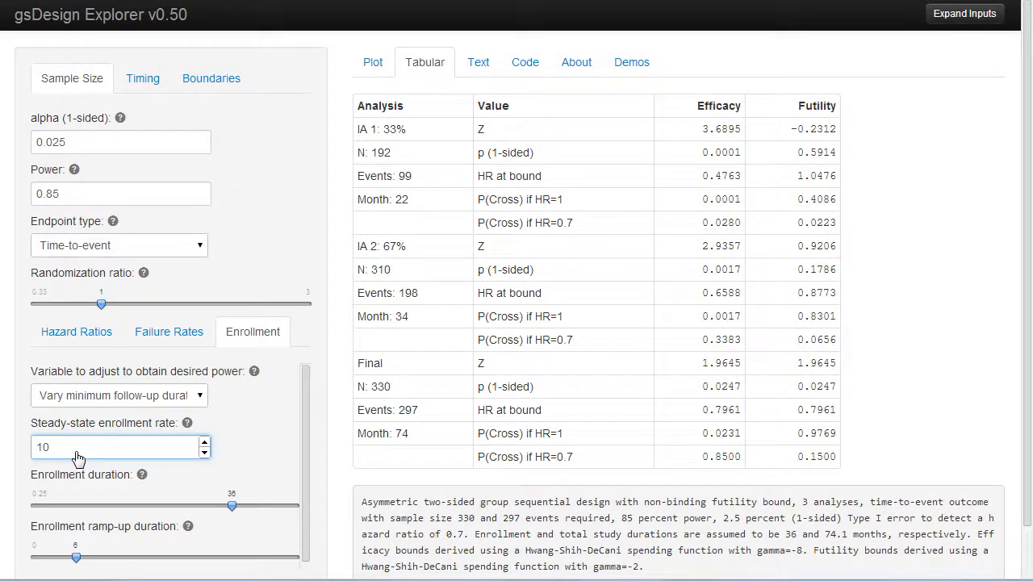
Try enrollment durations of about 18.3 and 45.9 with the steady-state enrollment rate of 10.
{"action": "left_click_drag", "start_coordinate": [233, 504], "coordinate": [134, 509]}
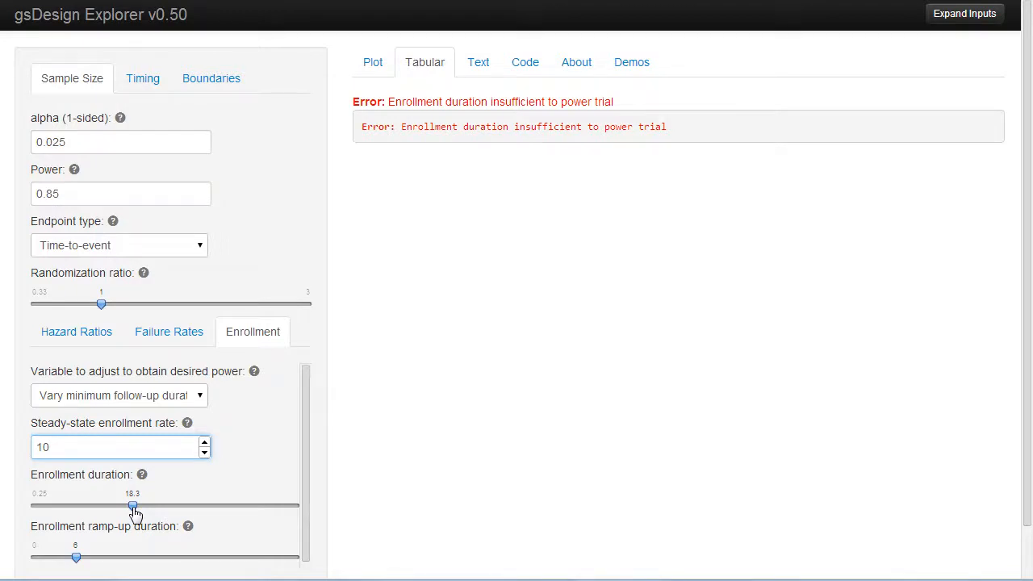
{"action": "left_click_drag", "start_coordinate": [133, 510], "coordinate": [288, 500]}
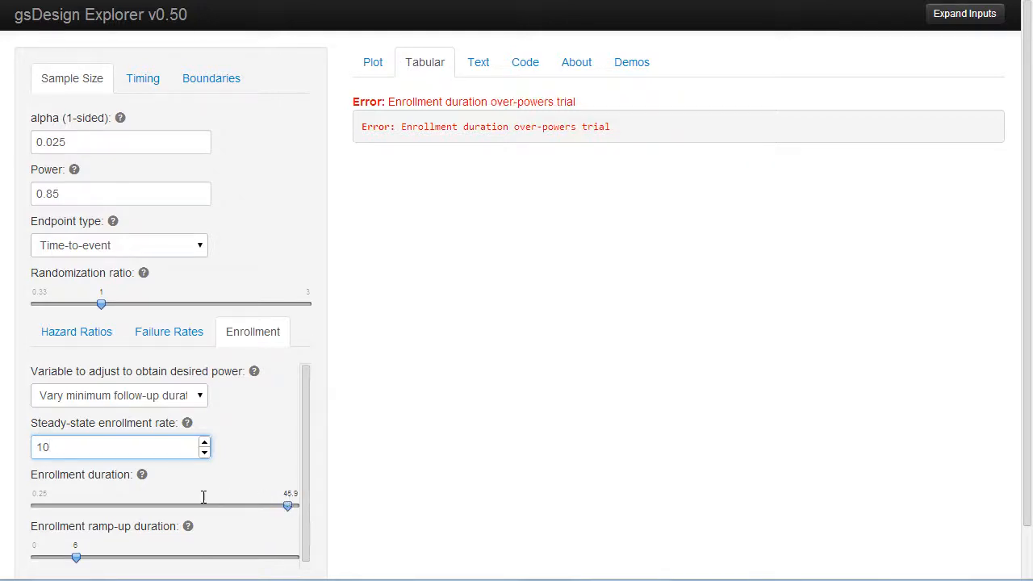
Try a steady-state enrollment rate of 30 with an enrollment duration of about 13.1.
{"action": "left_click_drag", "start_coordinate": [89, 447], "coordinate": [26, 454]}
{"action": "type", "text": "30"}
{"action": "left_click_drag", "start_coordinate": [288, 511], "coordinate": [104, 505]}
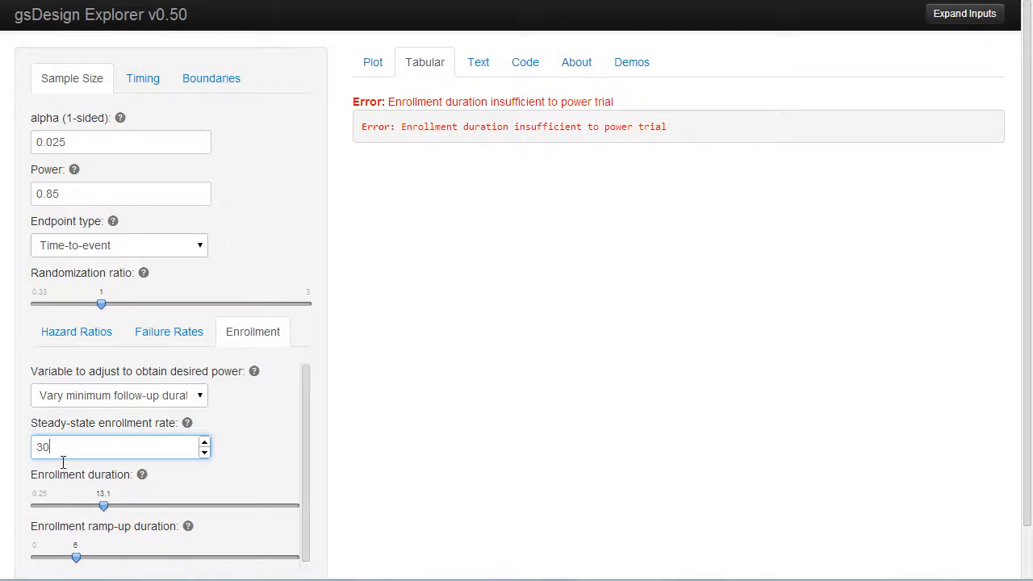
Set the steady-state enrollment rate to 20, and try enrollment durations of about 21.6 and 39.4.
{"action": "left_click_drag", "start_coordinate": [63, 448], "coordinate": [9, 446]}
{"action": "type", "text": "20"}
{"action": "key", "text": "Return"}
{"action": "left_click_drag", "start_coordinate": [104, 508], "coordinate": [154, 510]}
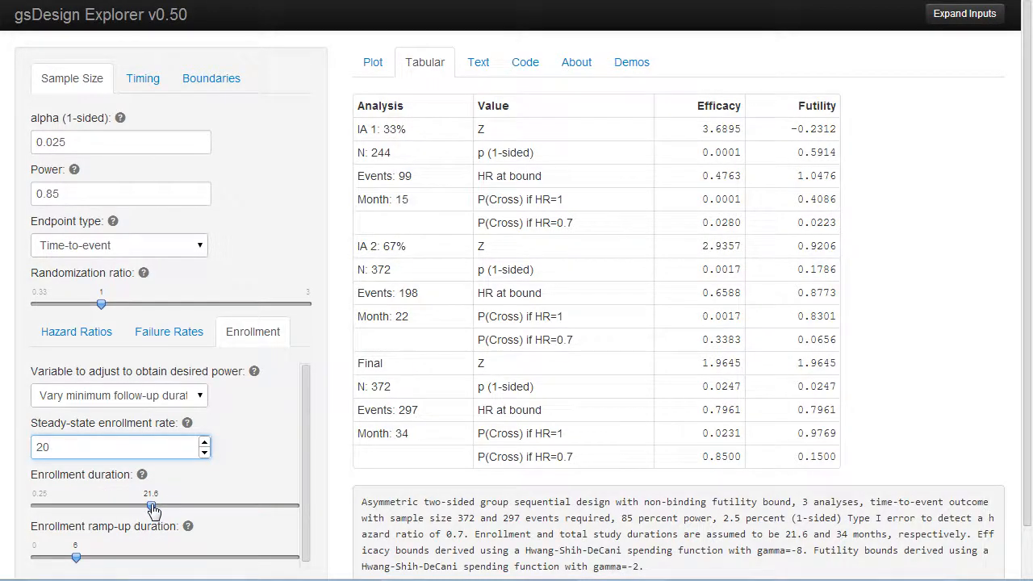
{"action": "left_click_drag", "start_coordinate": [152, 508], "coordinate": [251, 504]}
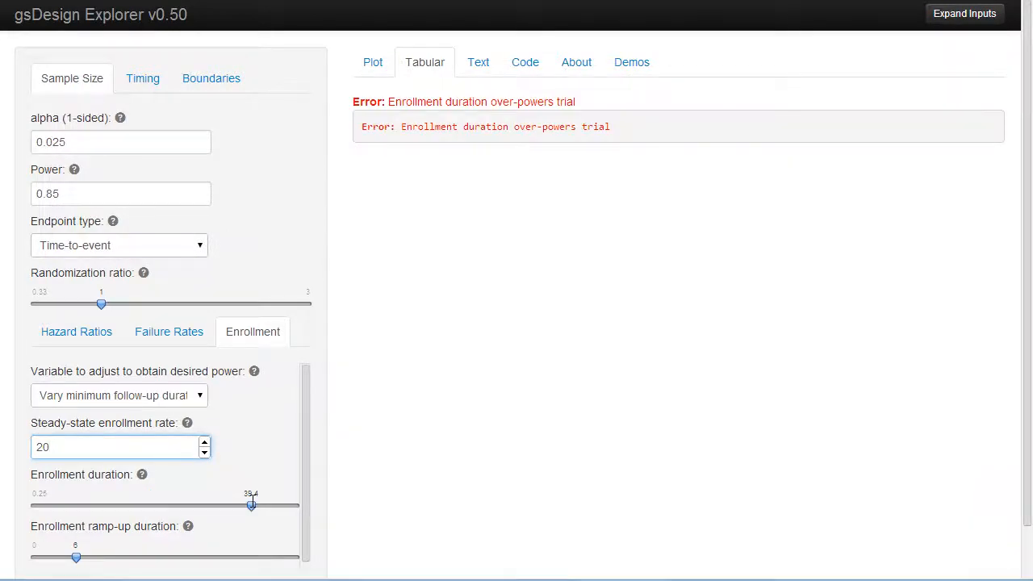